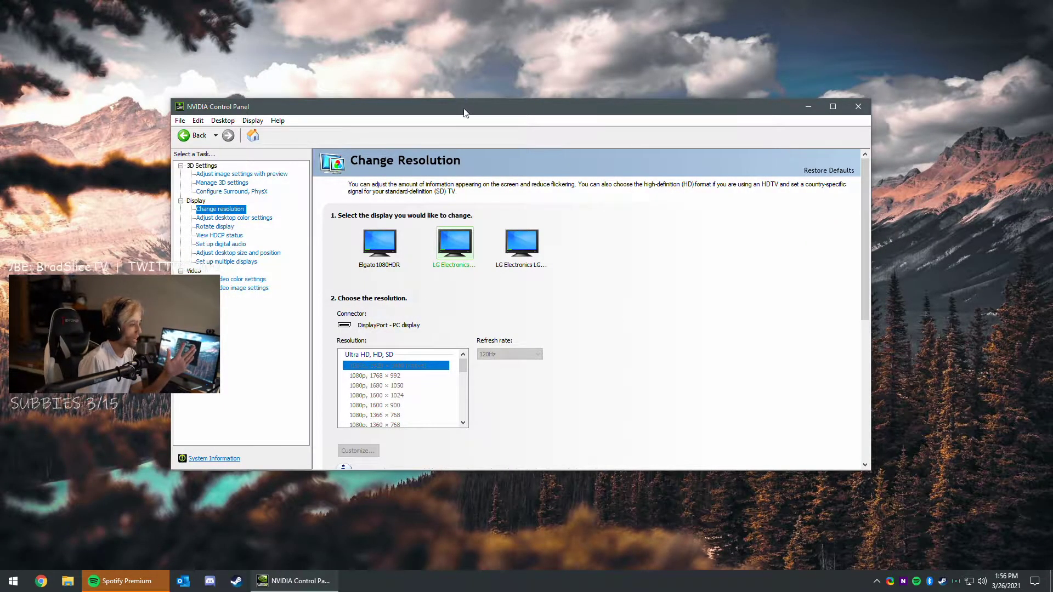
# Step: Nudge the NVIDIA Control Panel window and switch to the Set Up Multiple Displays page
pyautogui.moveTo(464, 112); pyautogui.dragTo(486, 111)
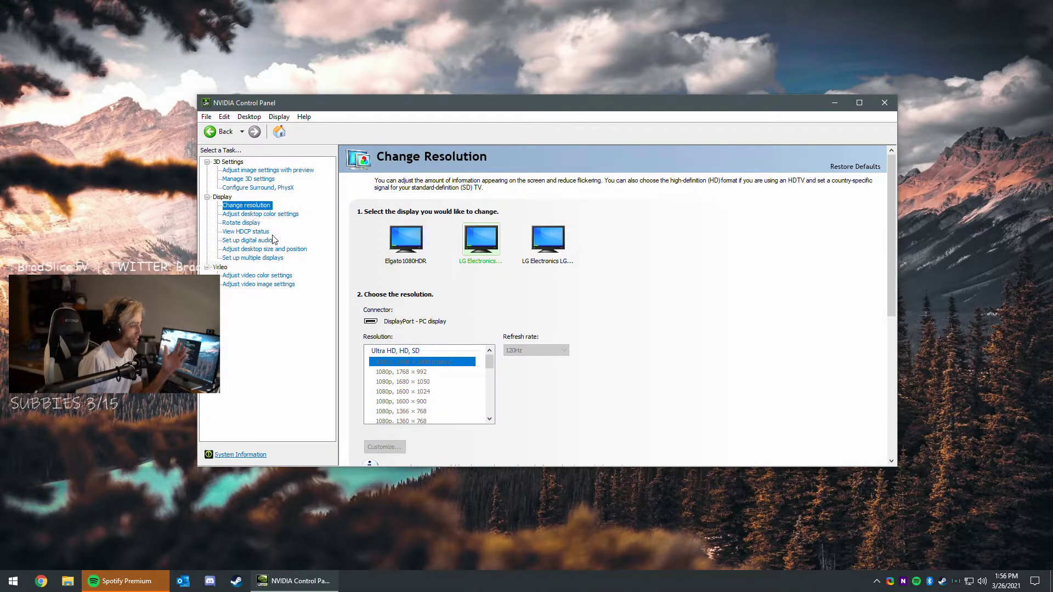
pyautogui.click(253, 257)
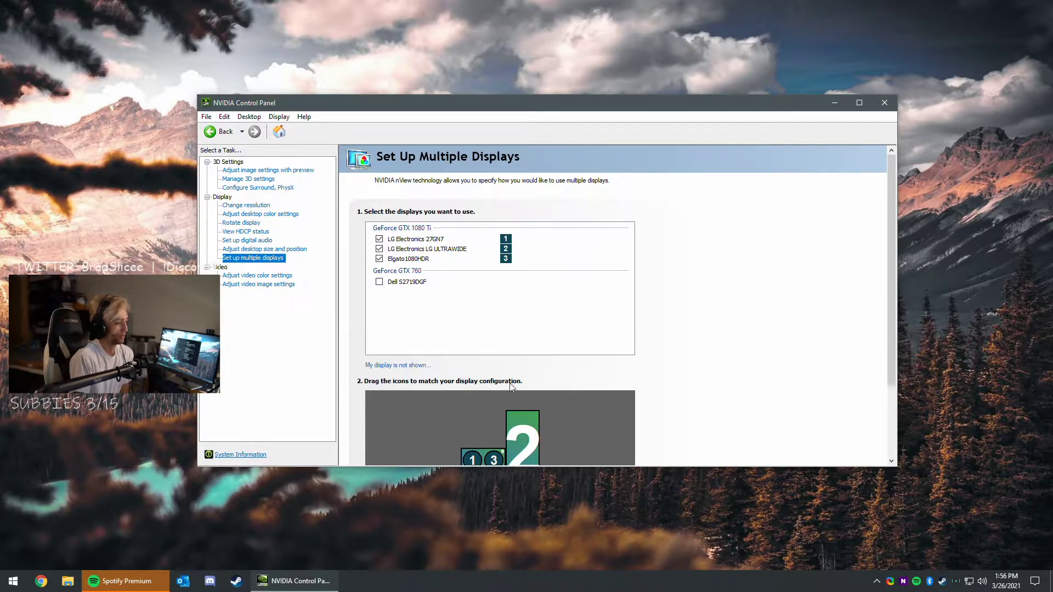
pyautogui.scroll(-2, 510, 386)
pyautogui.click(529, 391)
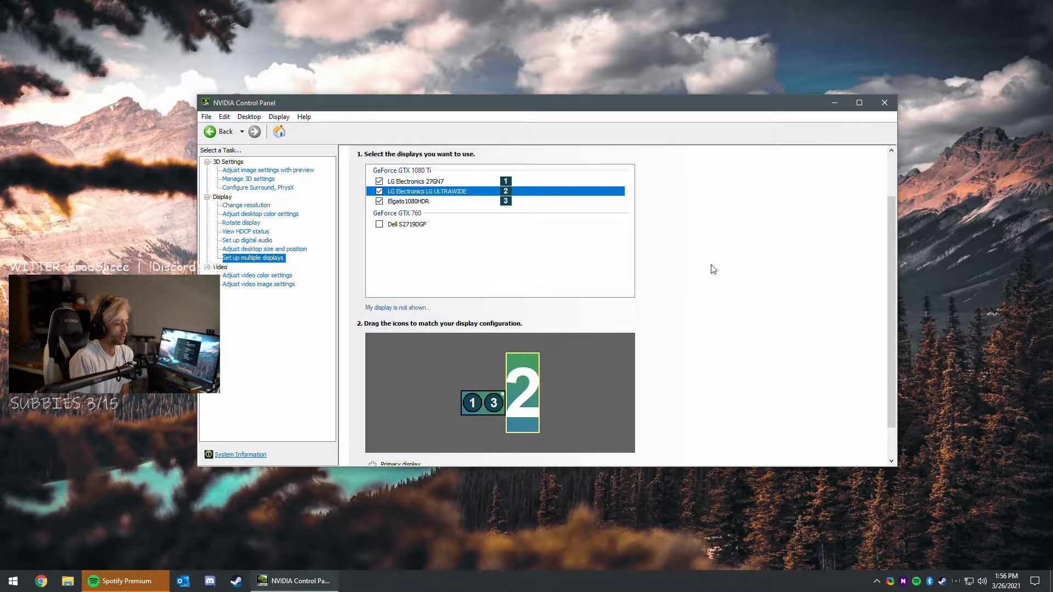
pyautogui.click(483, 395)
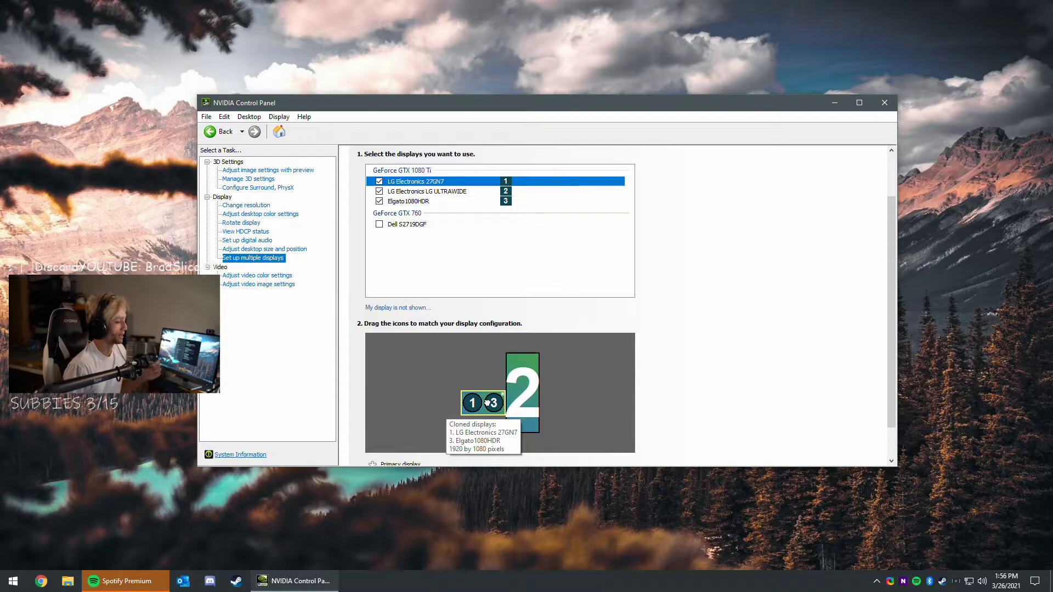
pyautogui.click(428, 202)
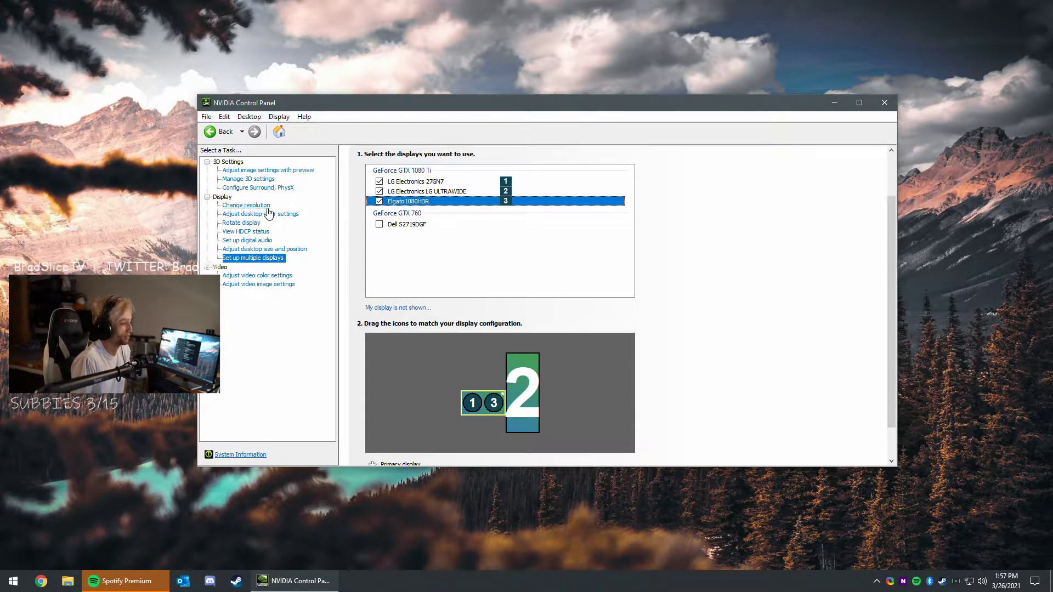
# Step: Open Change Resolution for the Elgato1080HDR and confirm its refresh rate stays 120Hz
pyautogui.click(267, 207)
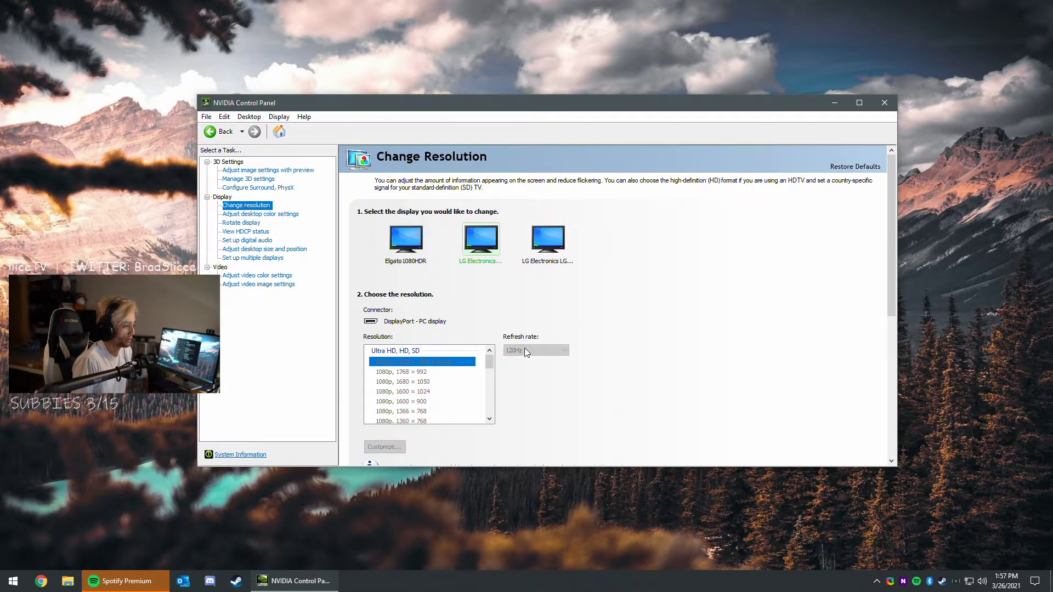
pyautogui.click(540, 350)
pyautogui.click(543, 351)
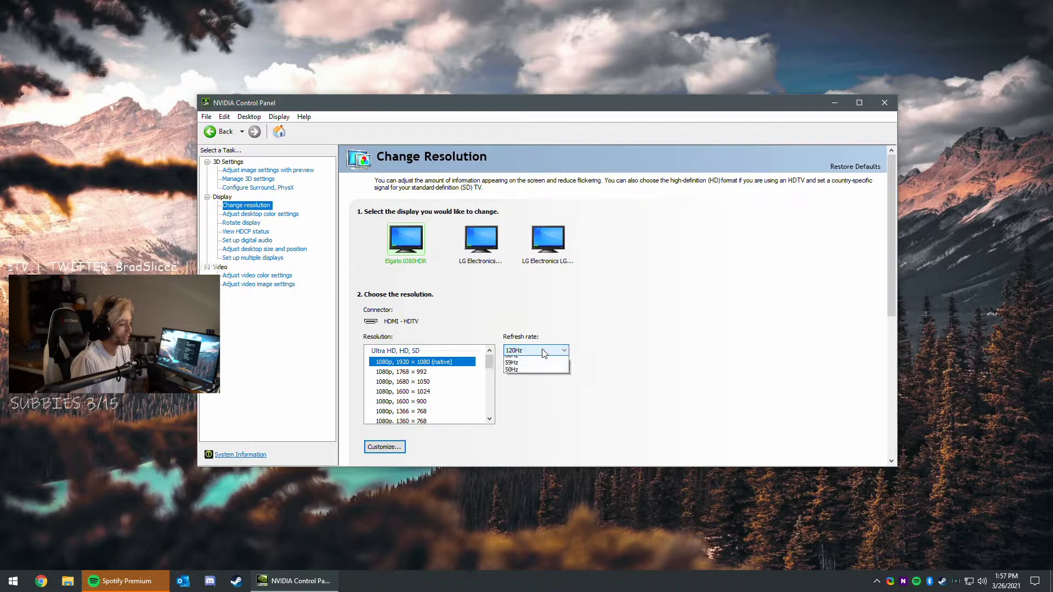
pyautogui.click(542, 349)
pyautogui.click(541, 349)
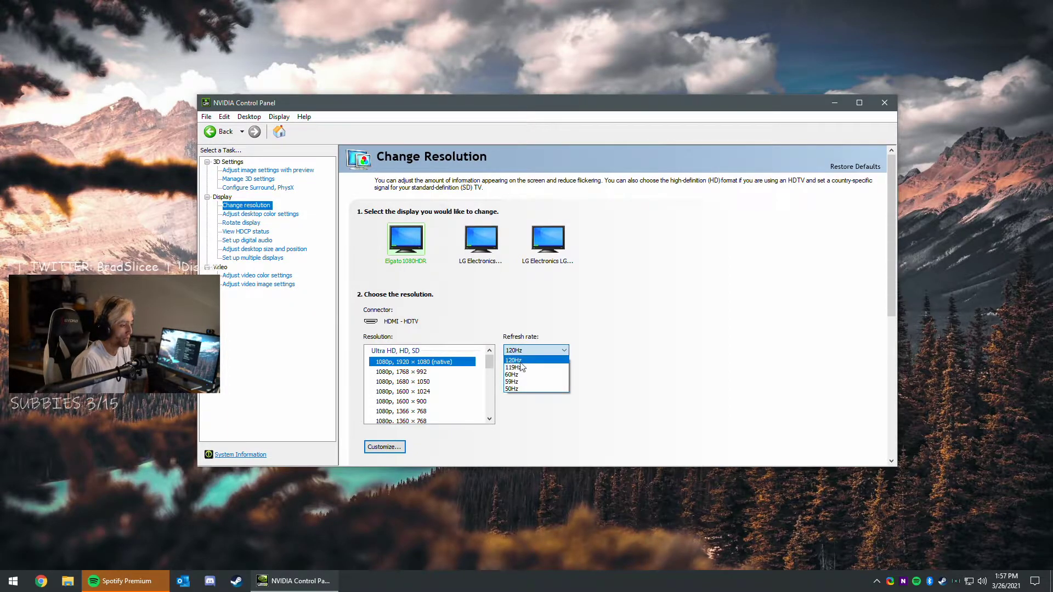
pyautogui.click(520, 361)
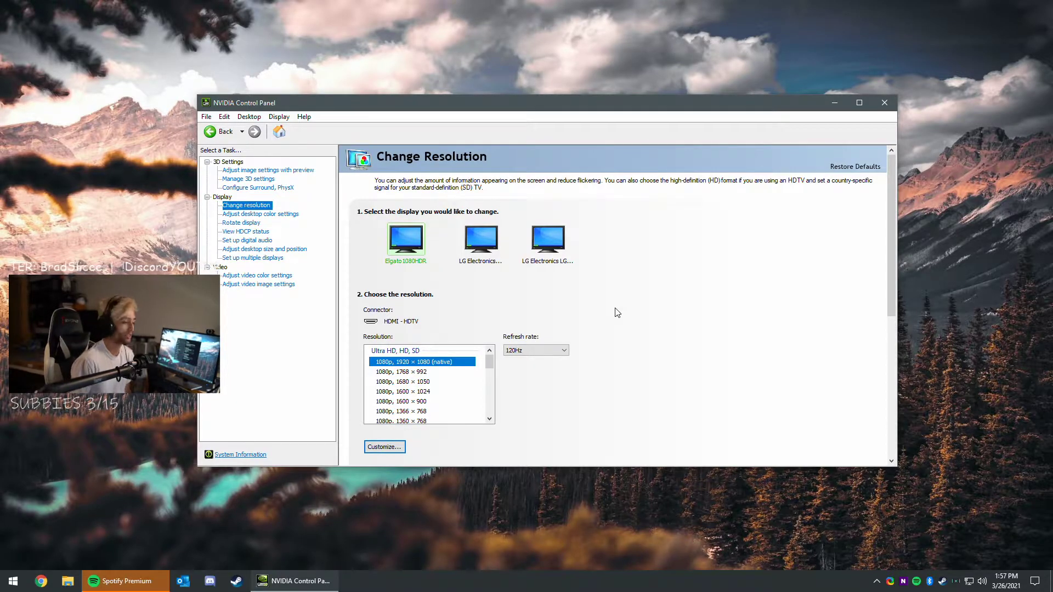
# Step: Briefly check the LG display, then reselect the Elgato1080HDR and leave it at 120Hz
pyautogui.click(482, 257)
pyautogui.click(529, 353)
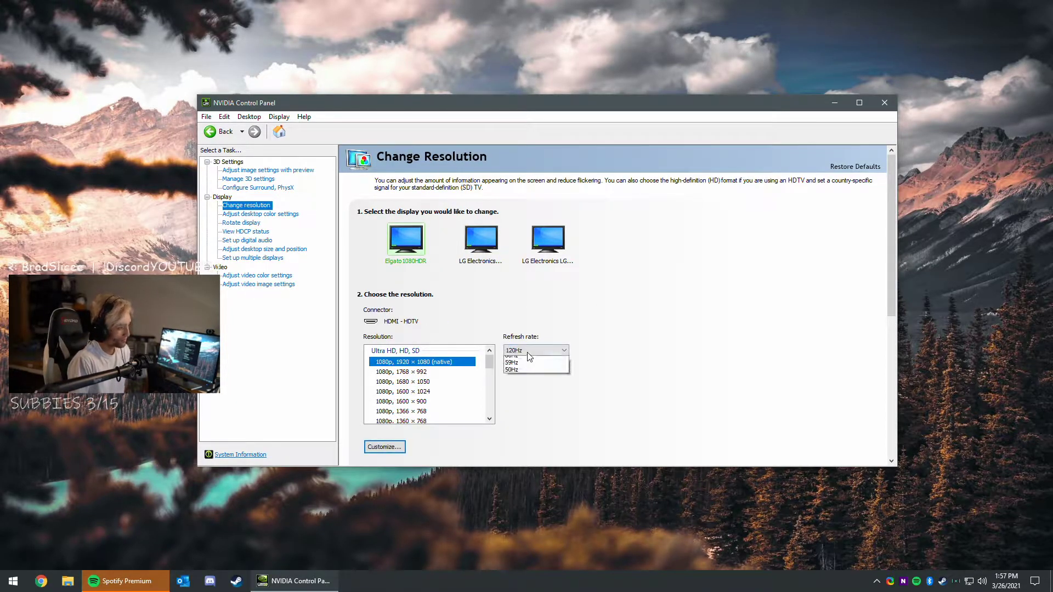
pyautogui.click(539, 349)
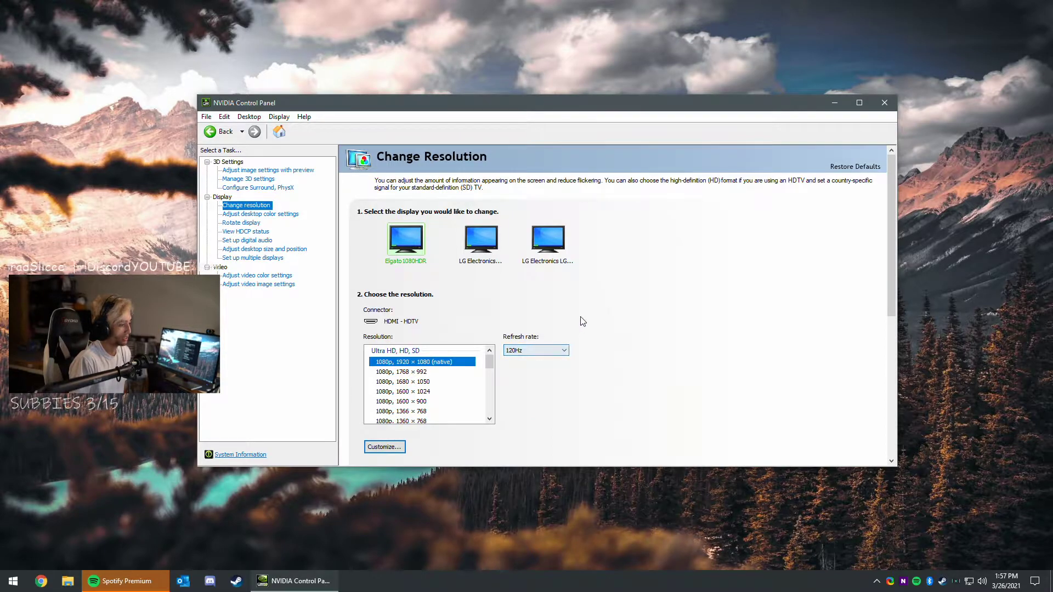
pyautogui.click(474, 269)
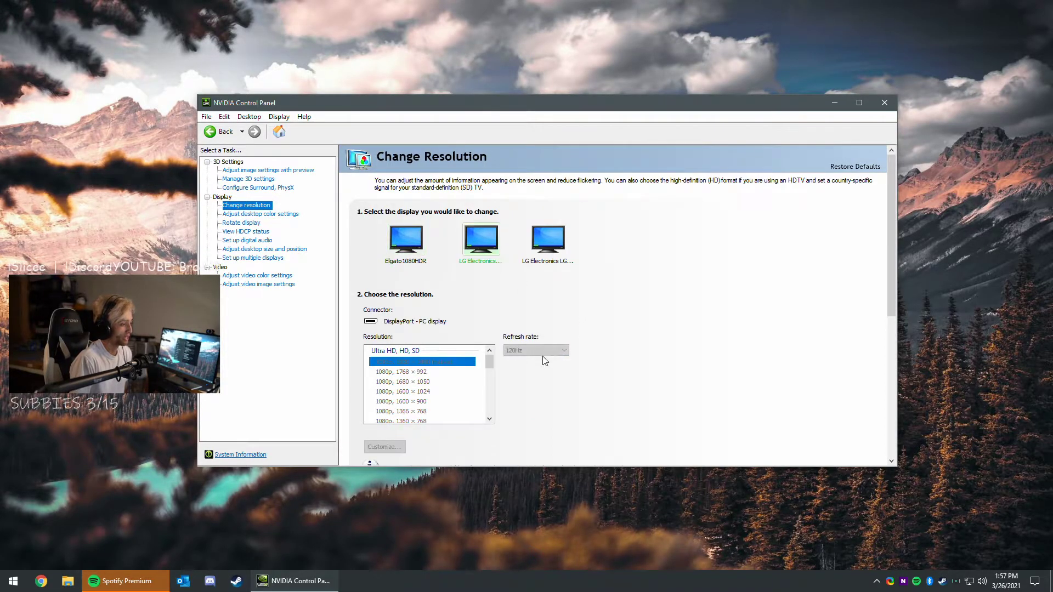
pyautogui.click(422, 241)
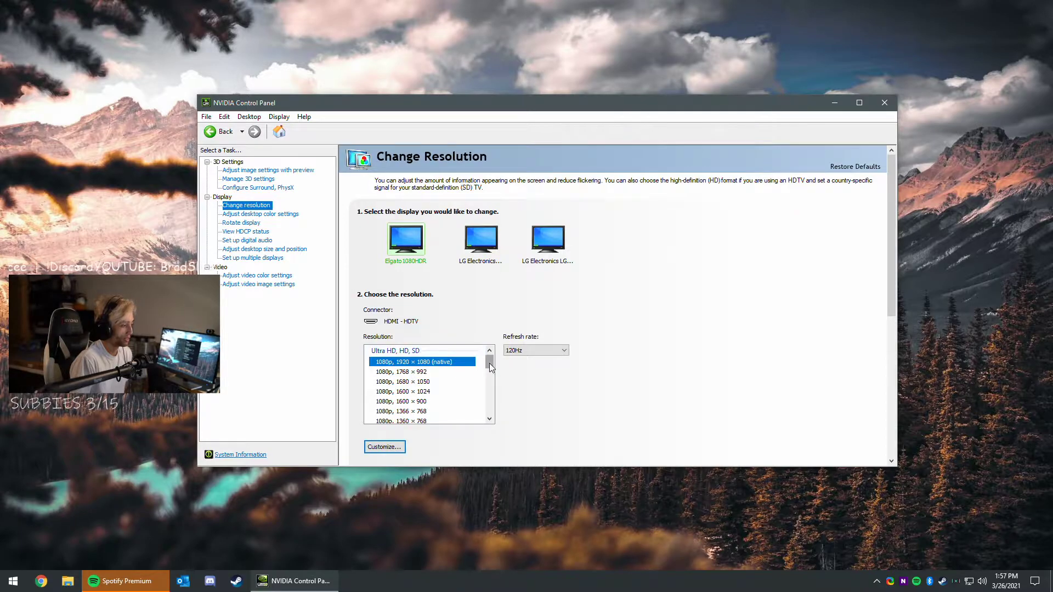
pyautogui.moveTo(489, 363)
pyautogui.mouseDown()
pyautogui.moveTo(489, 387)
pyautogui.moveTo(489, 362)
pyautogui.mouseUp()
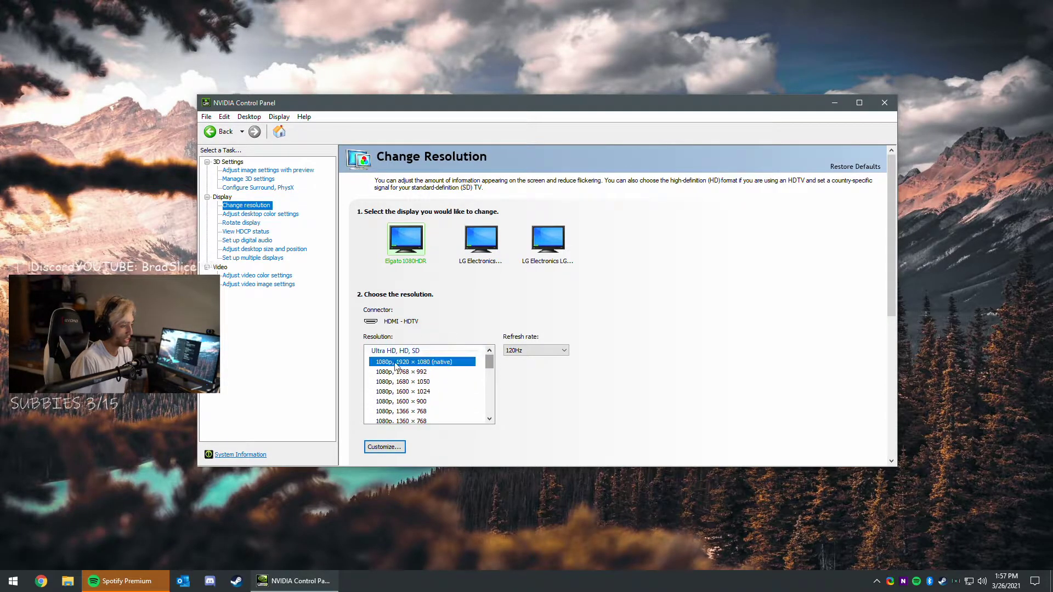
pyautogui.click(527, 351)
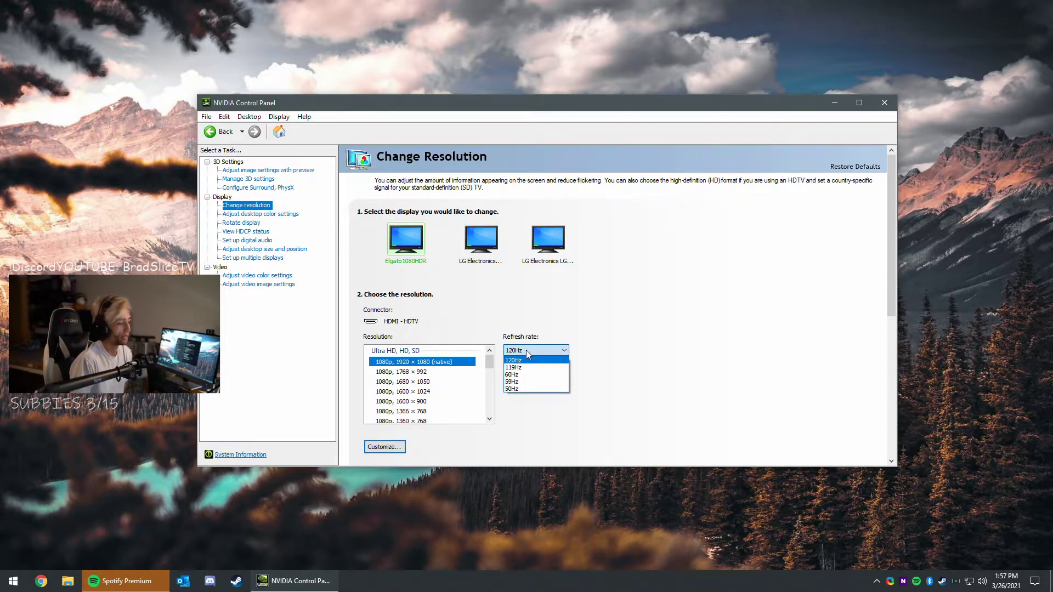
pyautogui.click(525, 349)
pyautogui.click(530, 349)
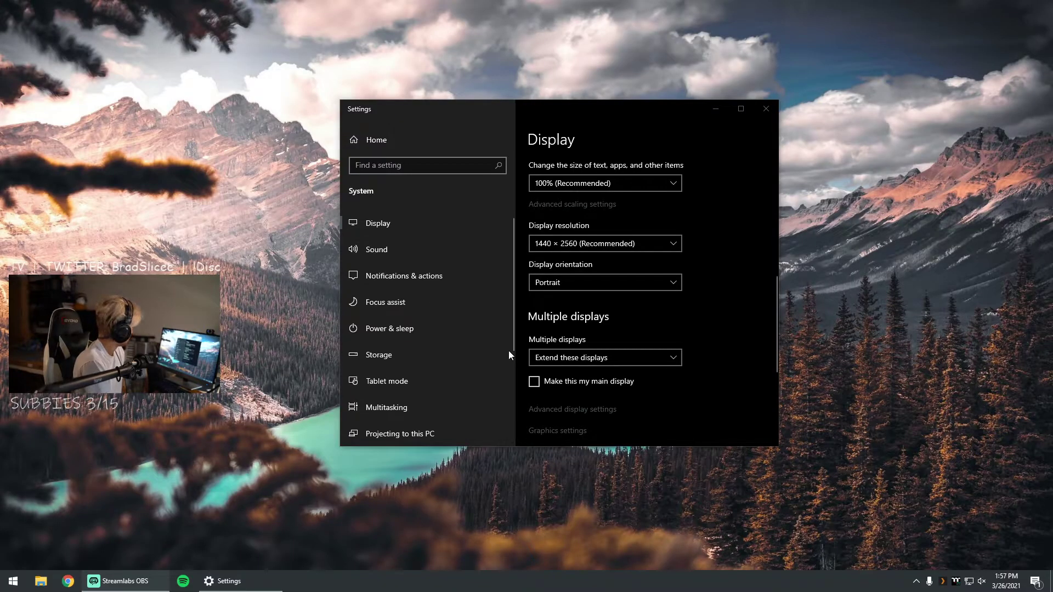
# Step: Launch Elgato 4K Capture Utility by searching '4k' and drag its window into place
pyautogui.press('super')
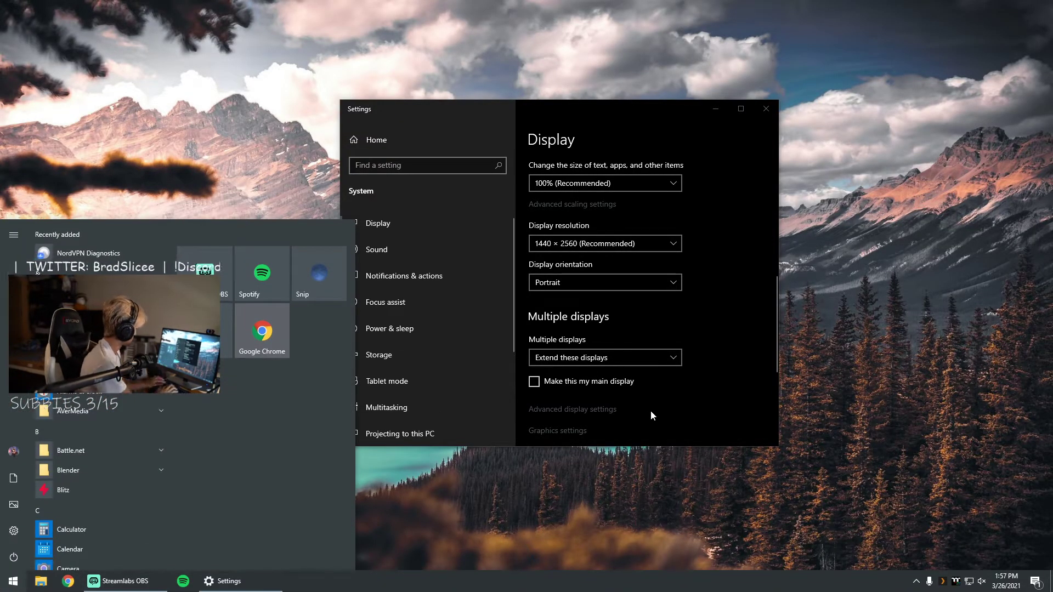
pyautogui.write('4k')
pyautogui.press('Return')
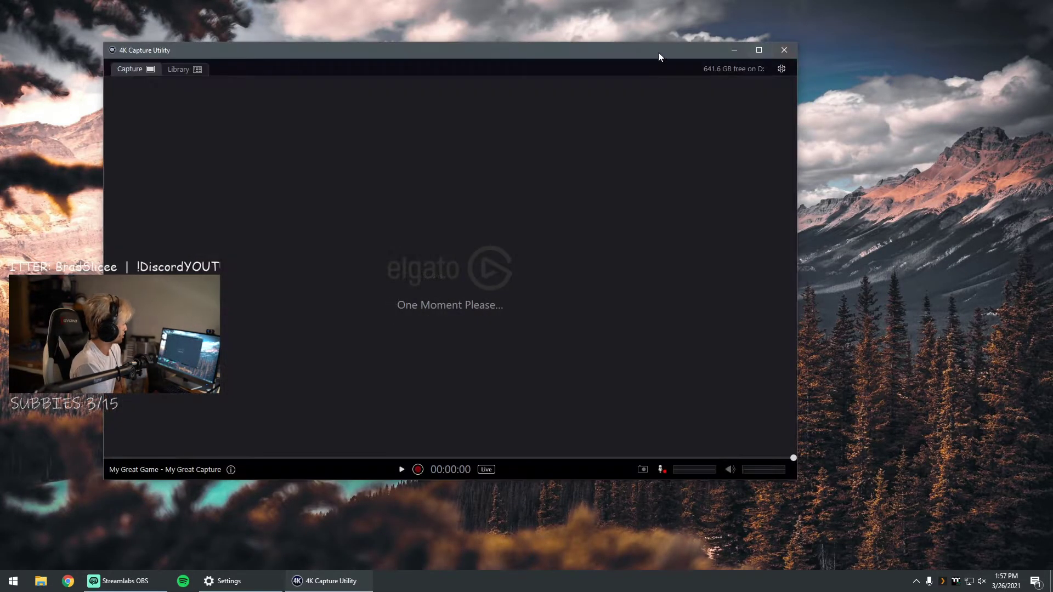
pyautogui.moveTo(658, 51); pyautogui.dragTo(869, 72)
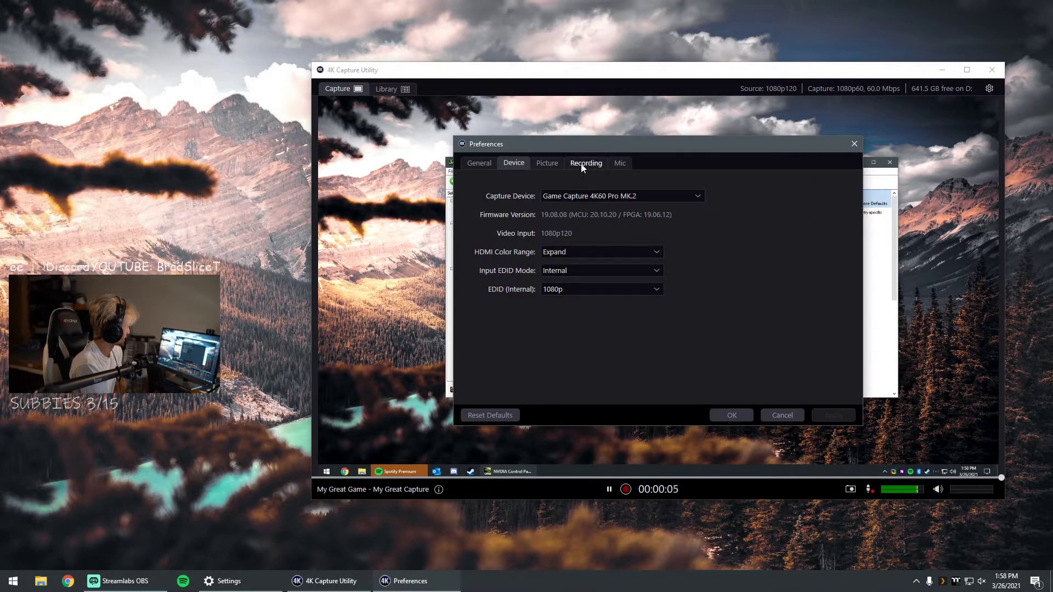
pyautogui.click(583, 166)
pyautogui.click(524, 164)
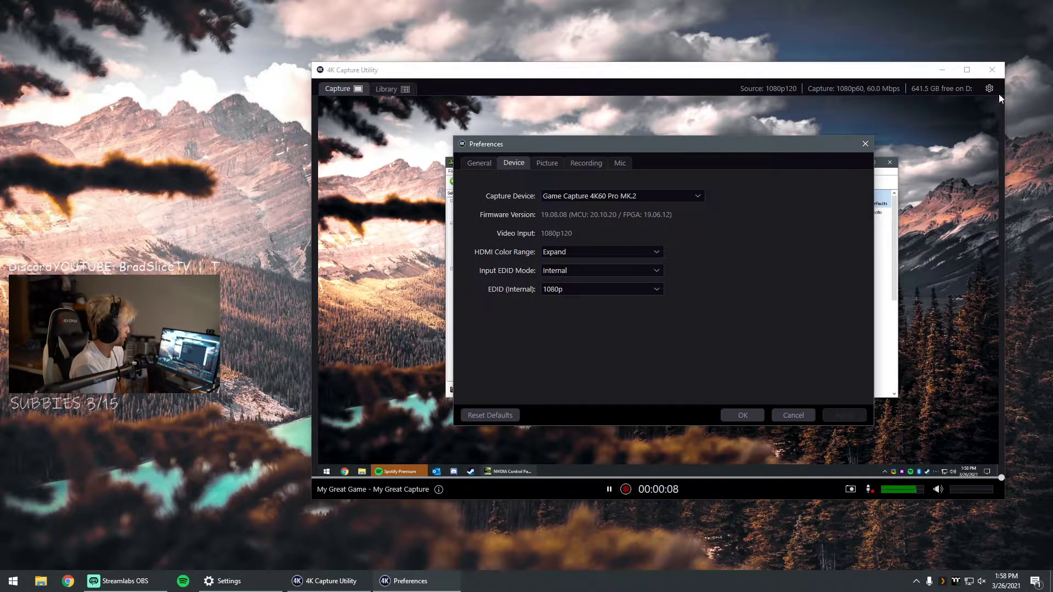
pyautogui.click(566, 270)
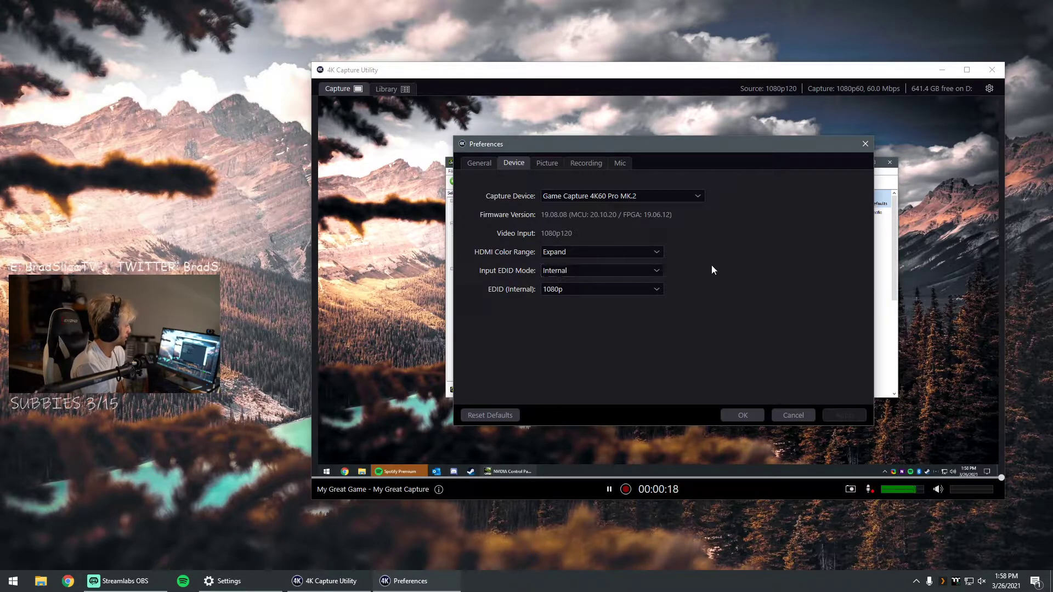
pyautogui.click(645, 272)
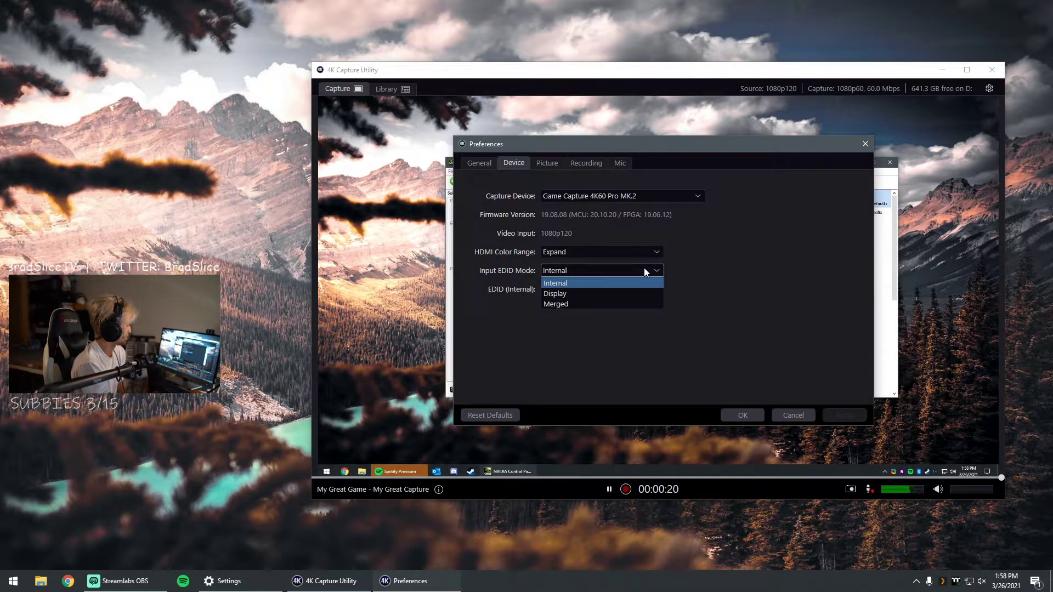
pyautogui.click(643, 268)
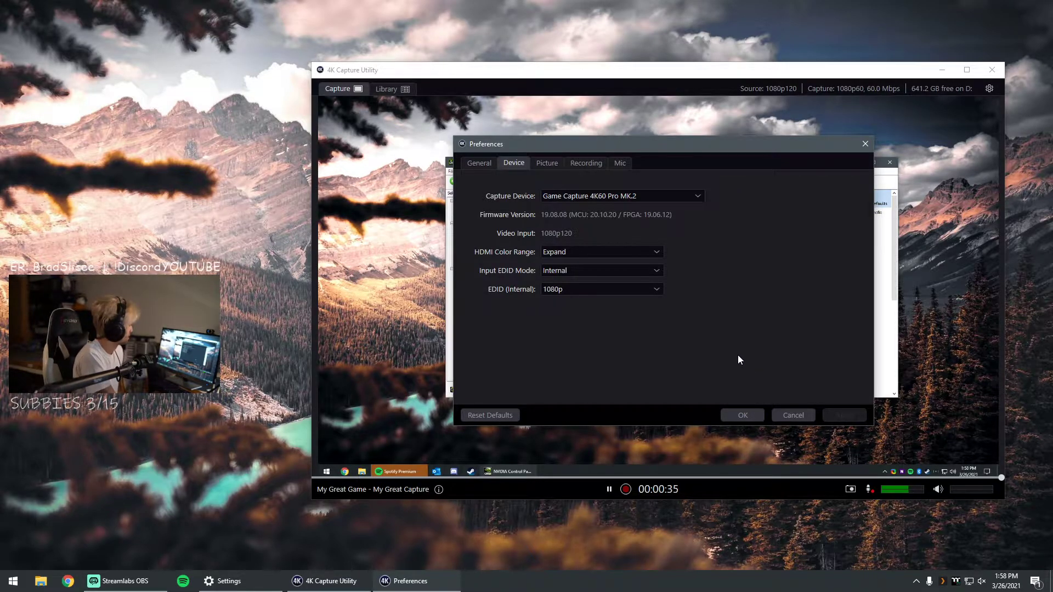
pyautogui.click(738, 417)
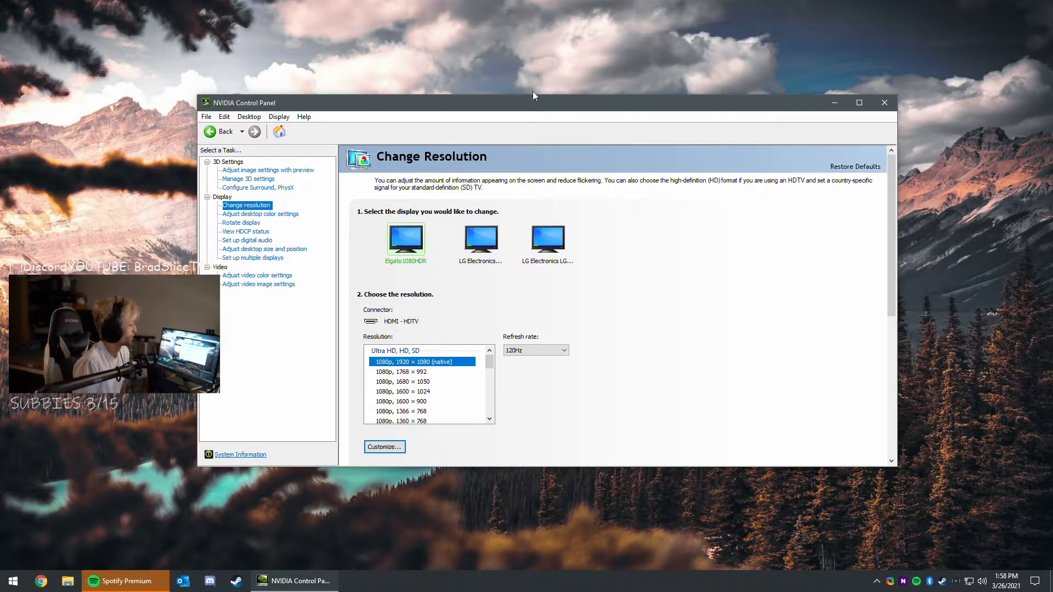
# Step: Drag the NVIDIA Control Panel window to a new position
pyautogui.moveTo(497, 109)
pyautogui.mouseDown()
pyautogui.moveTo(516, 146)
pyautogui.moveTo(486, 118)
pyautogui.mouseUp()
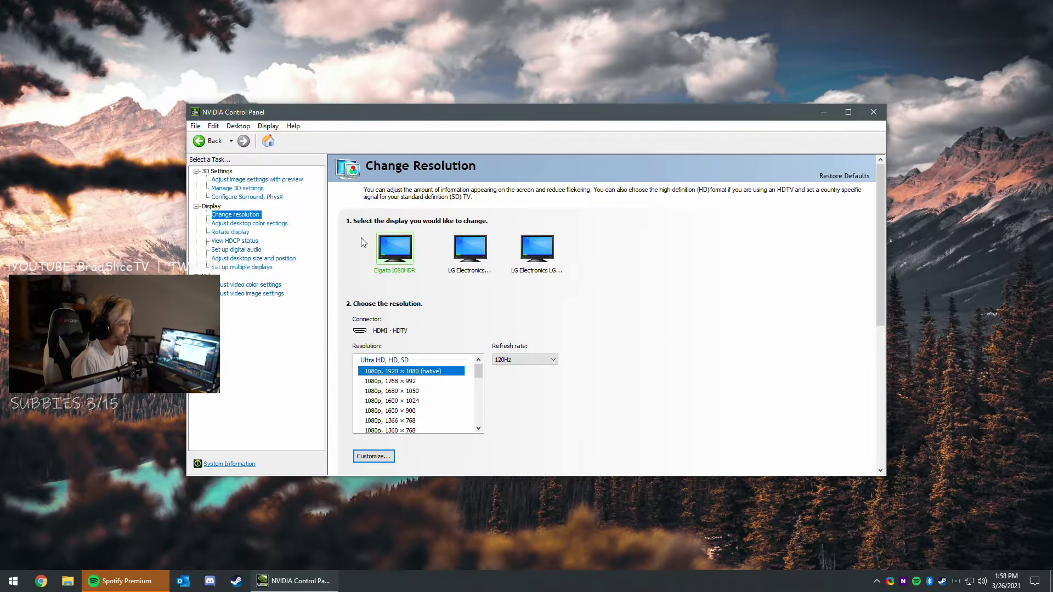
# Step: Reopen NVIDIA Control Panel from the desktop right-click menu
pyautogui.click(767, 108)
pyautogui.rightClick(521, 133)
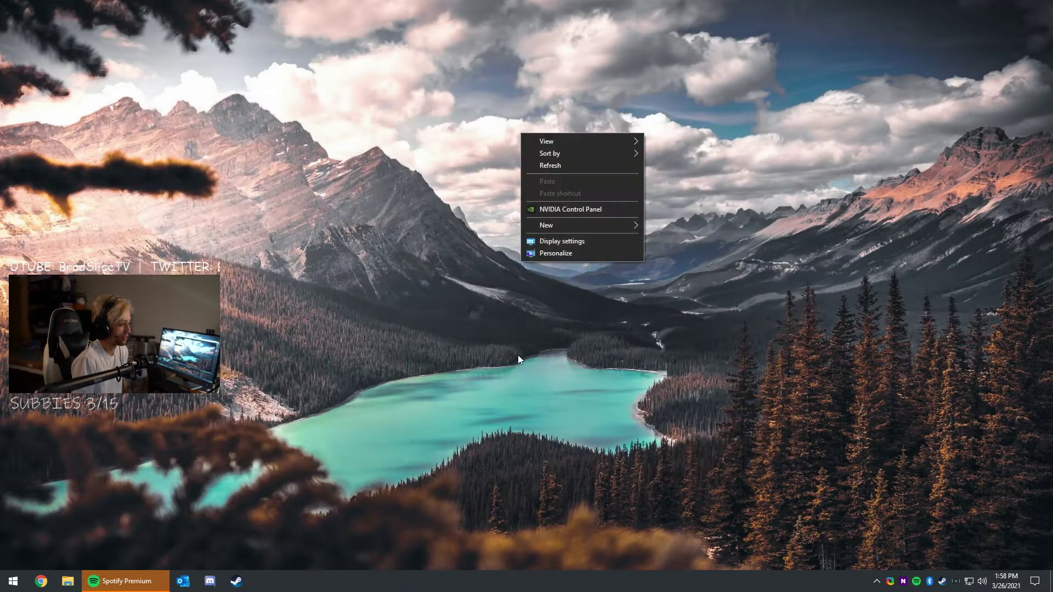
pyautogui.click(551, 212)
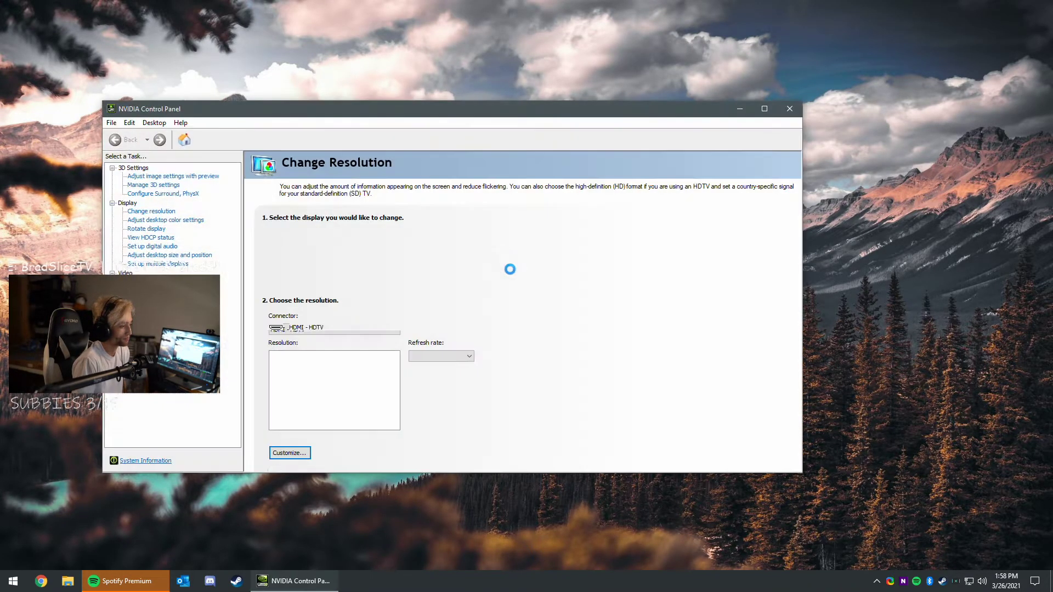
# Step: Compare the LG and Elgato displays in Change Resolution, keeping the Elgato at 120Hz
pyautogui.click(385, 246)
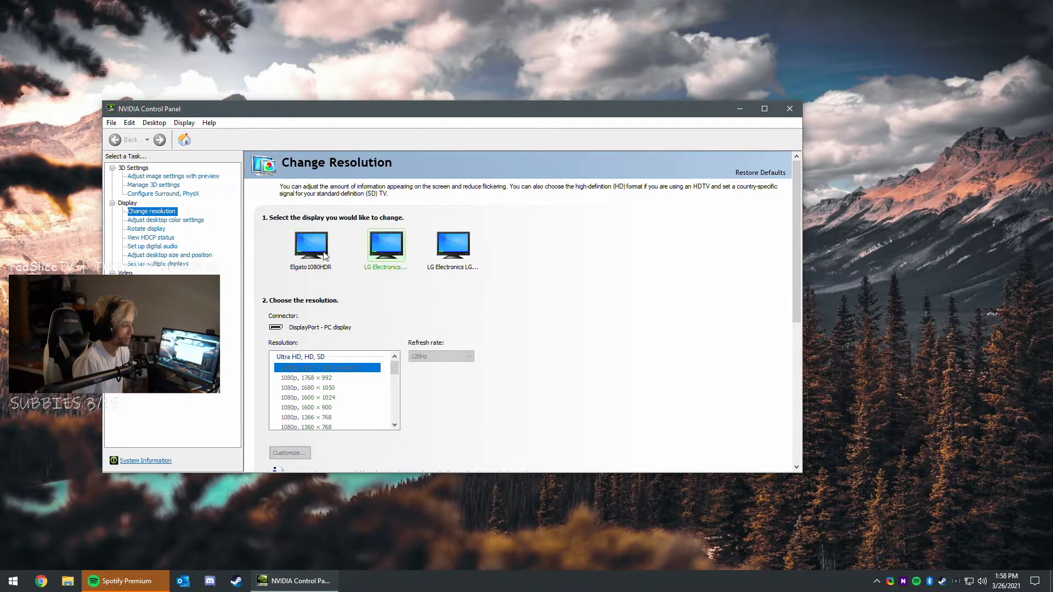
pyautogui.click(299, 248)
pyautogui.click(383, 247)
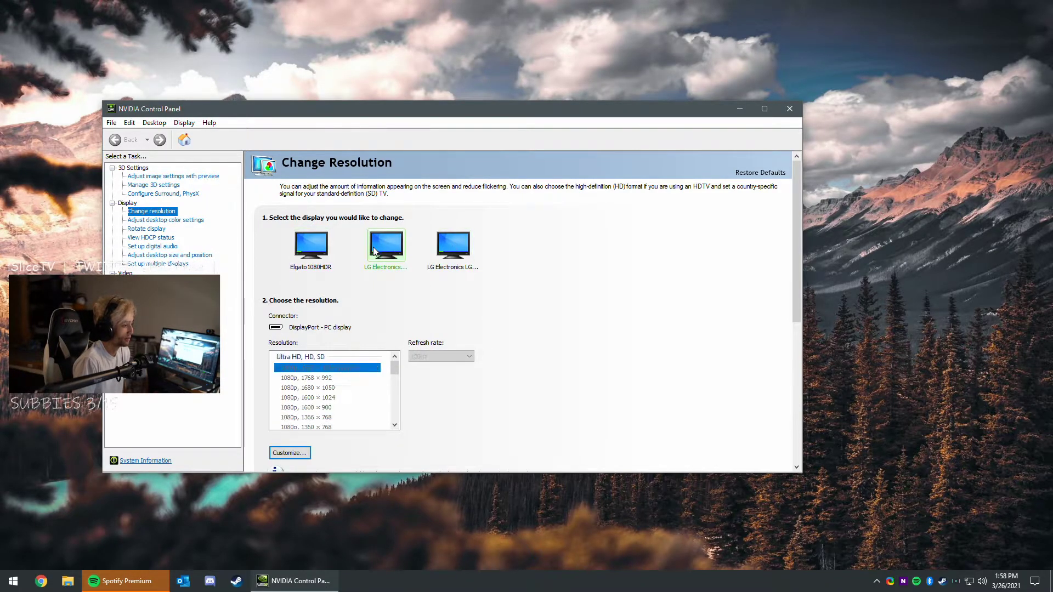
pyautogui.click(300, 252)
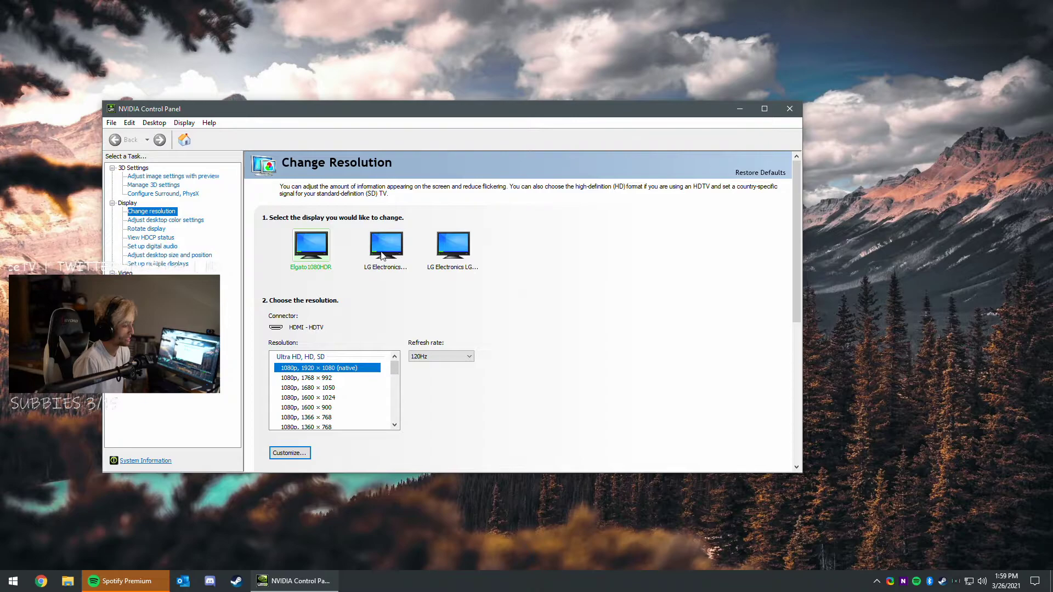
pyautogui.click(438, 356)
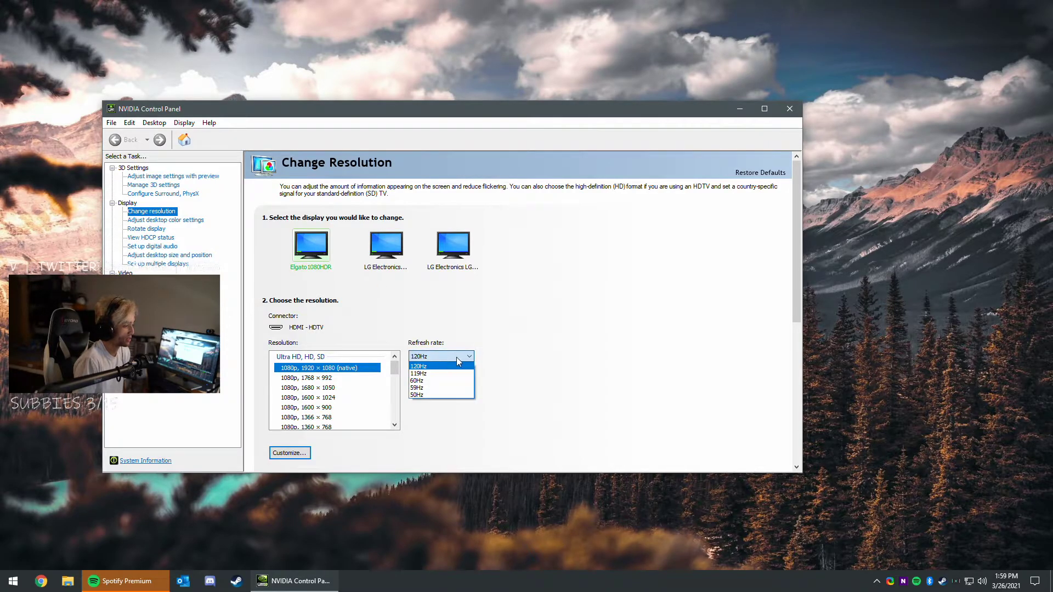
pyautogui.click(456, 357)
pyautogui.click(395, 257)
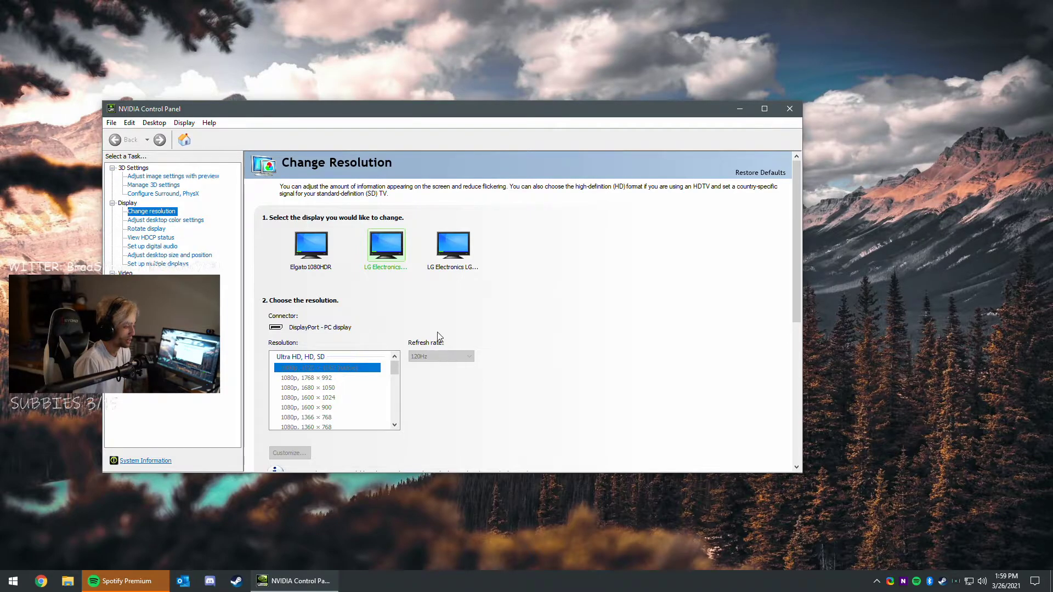
# Step: Make the LG 27GN7 the clone source for displays 1/3 and keep the new configuration
pyautogui.click(159, 265)
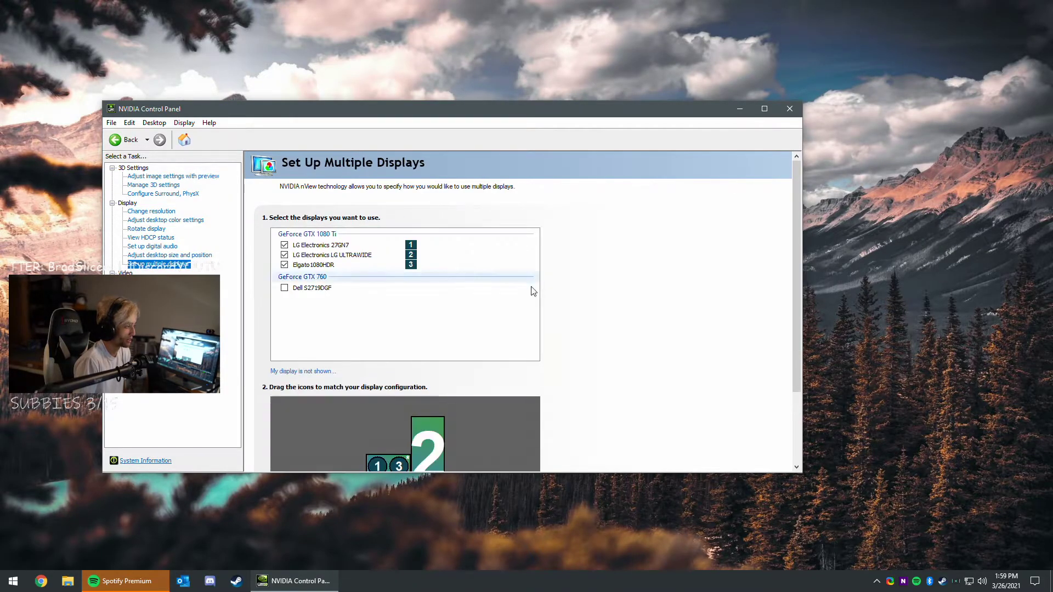
pyautogui.scroll(-3, 591, 273)
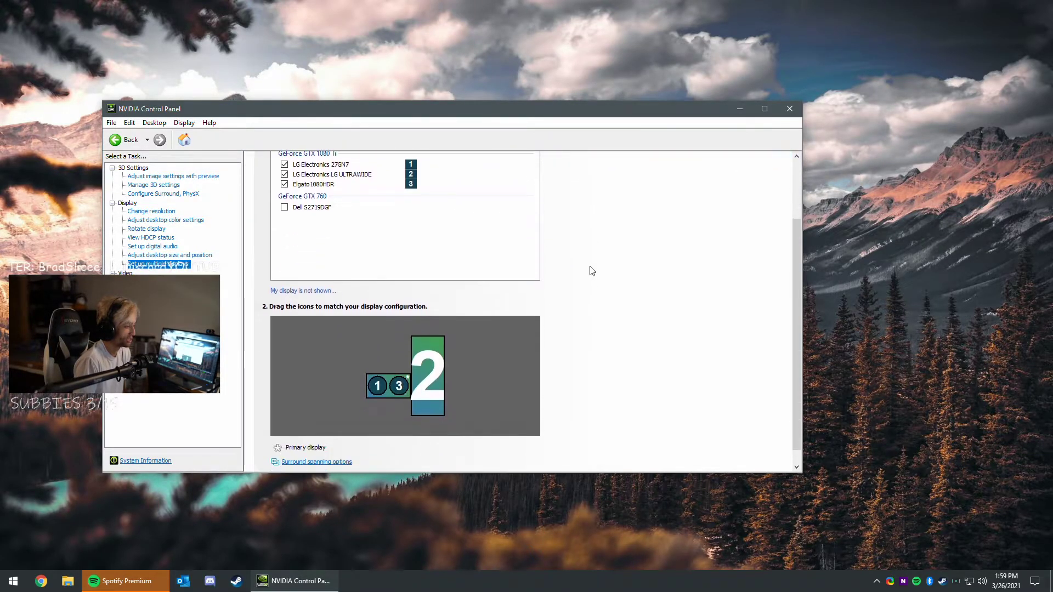
pyautogui.rightClick(388, 386)
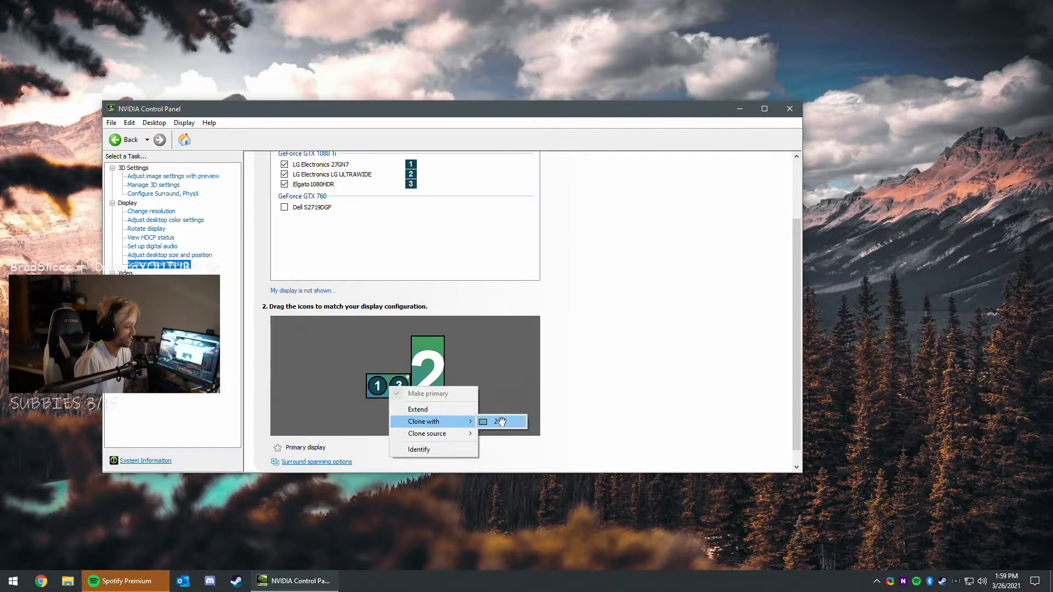
pyautogui.moveTo(427, 433)
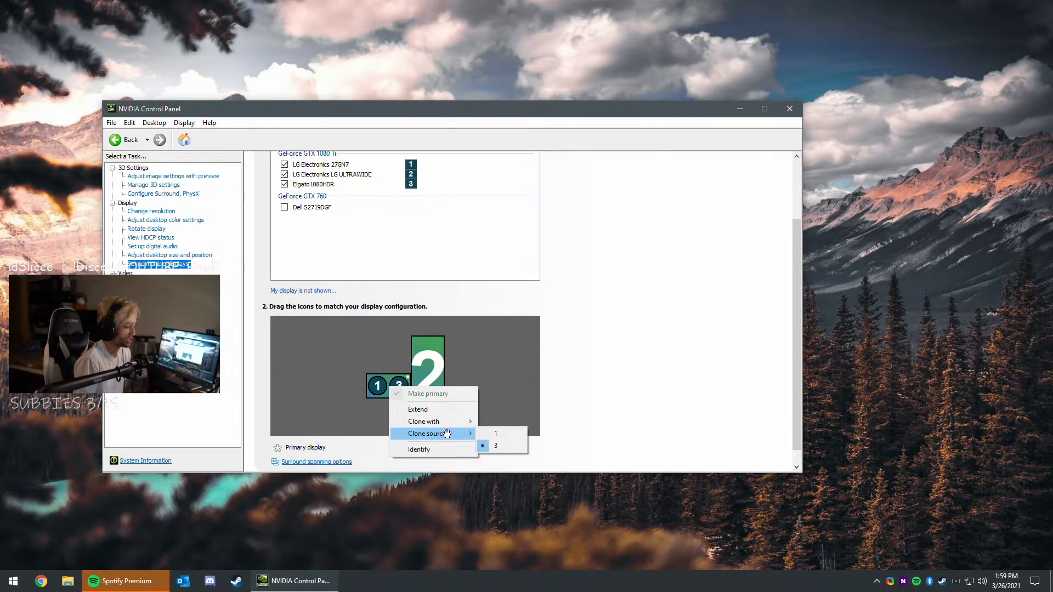
pyautogui.click(495, 433)
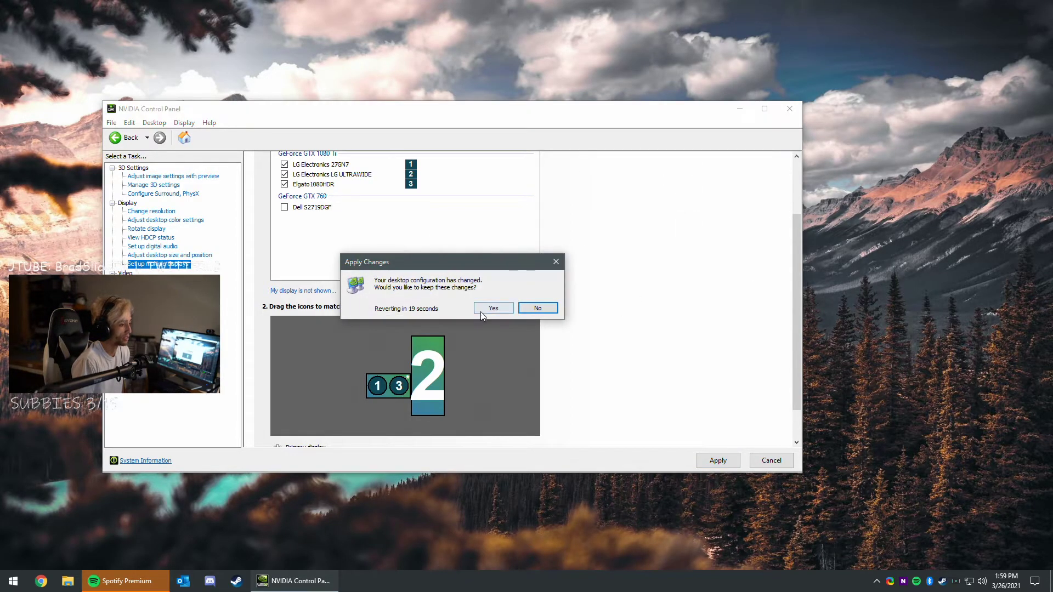
pyautogui.click(486, 308)
# Step: Set the LG Electronics monitor to 240Hz in Change Resolution and keep the change
pyautogui.click(159, 213)
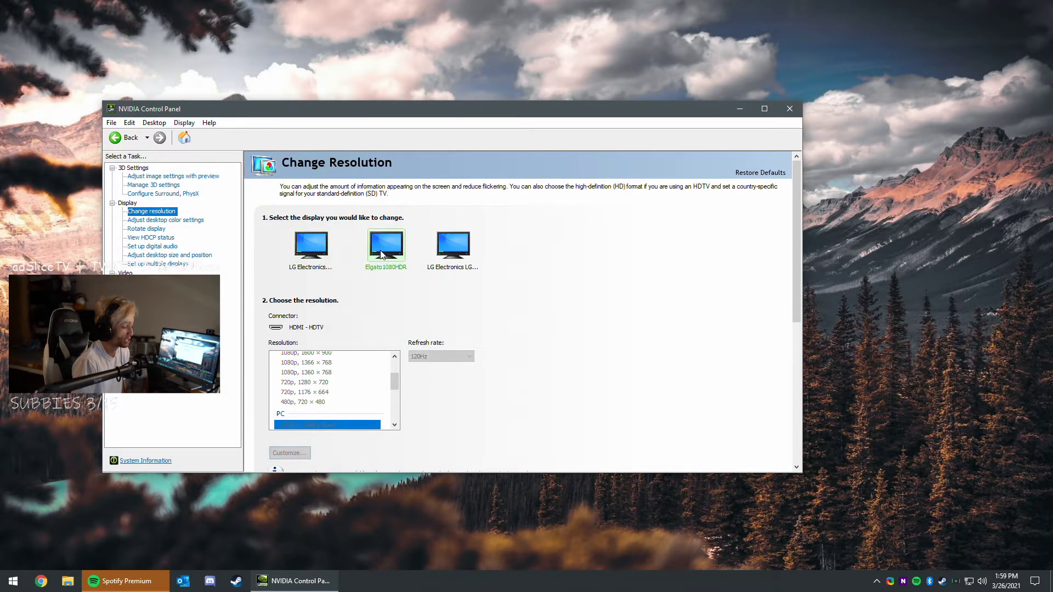
pyautogui.click(326, 250)
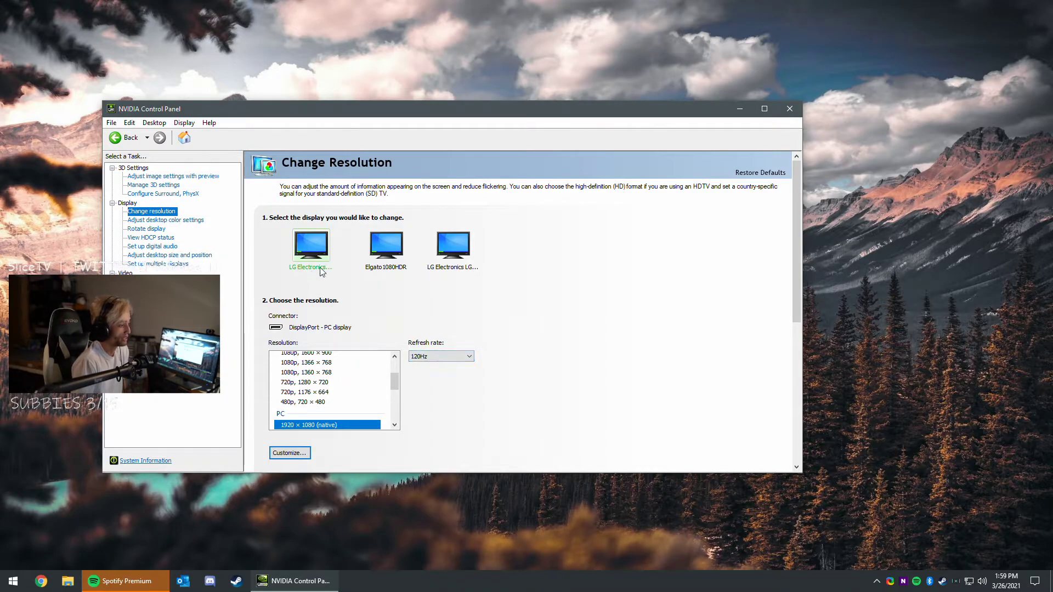
pyautogui.click(458, 358)
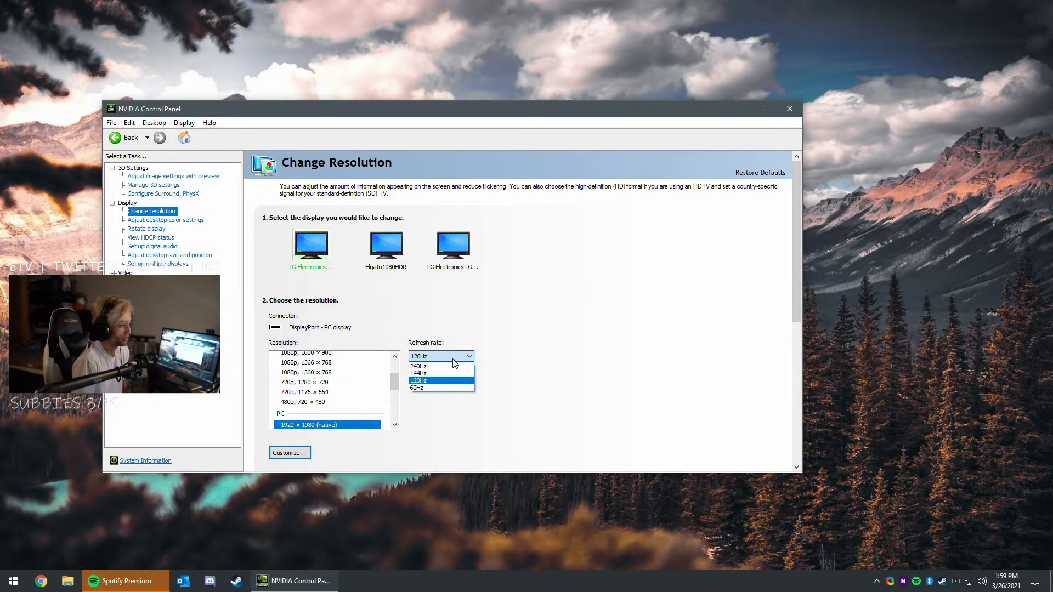
pyautogui.click(454, 360)
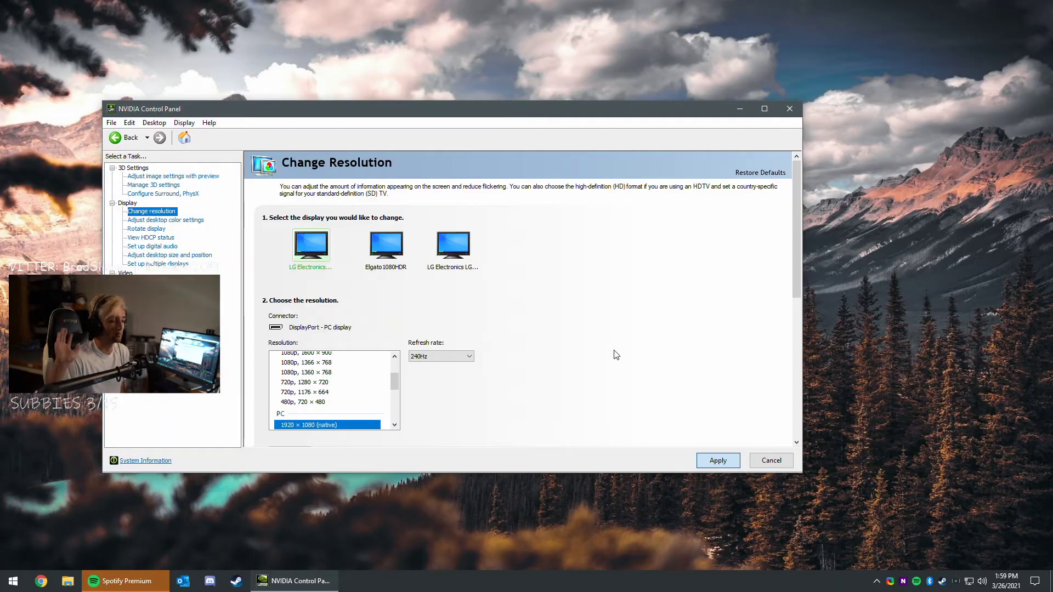
pyautogui.click(493, 307)
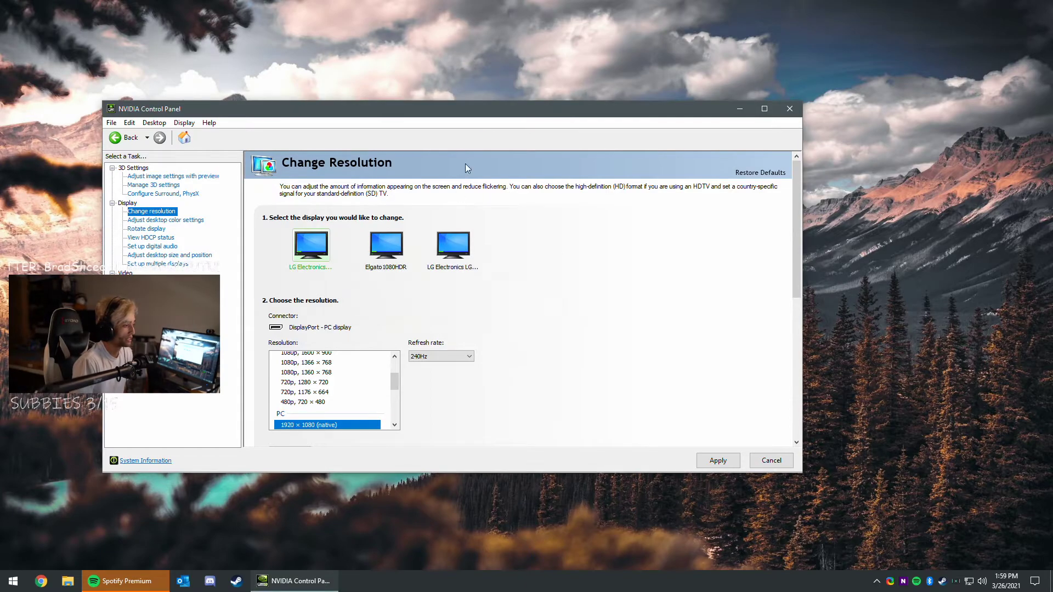
pyautogui.moveTo(506, 113)
pyautogui.mouseDown()
pyautogui.moveTo(495, 150)
pyautogui.moveTo(620, 96)
pyautogui.mouseUp()
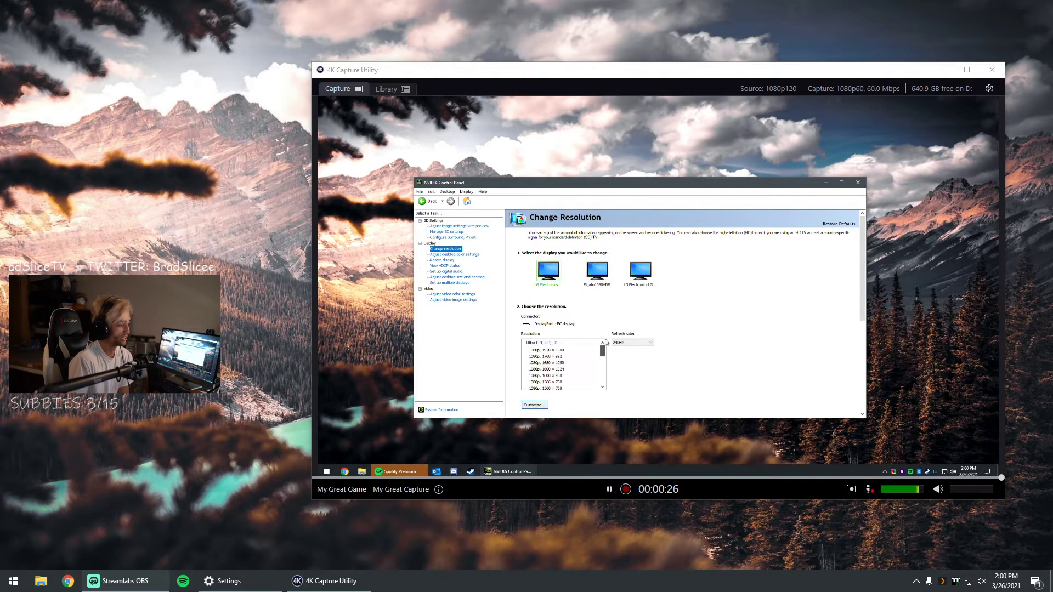
# Step: In the captured panel, open and close Customize, then view the LG monitor's refresh rates
pyautogui.click(535, 404)
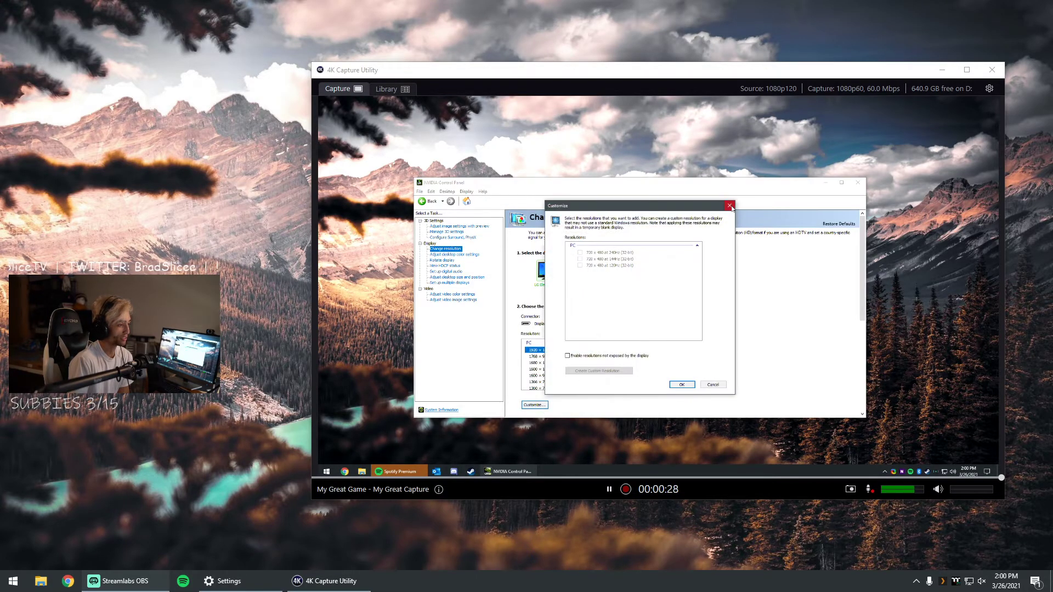
pyautogui.click(686, 383)
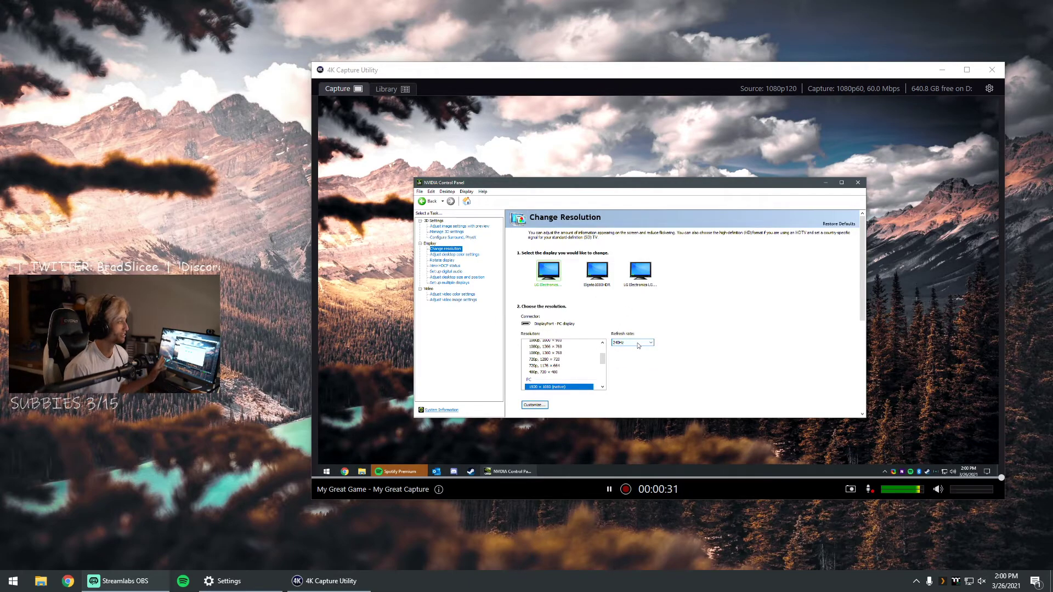
pyautogui.click(638, 346)
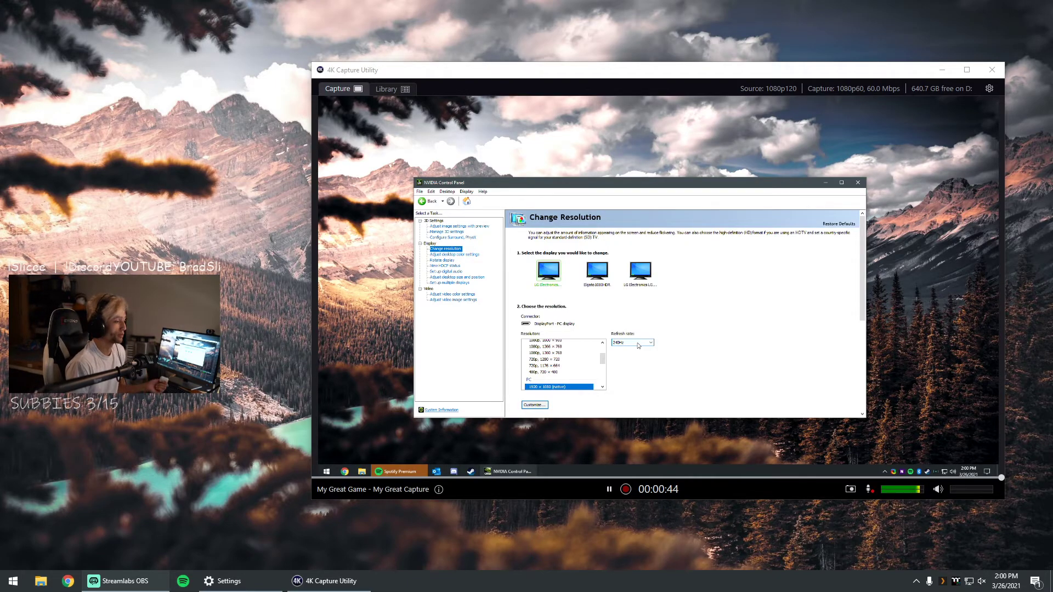
# Step: Open the captured multiple-displays page and view the 1/3 clone options without changing them
pyautogui.click(454, 283)
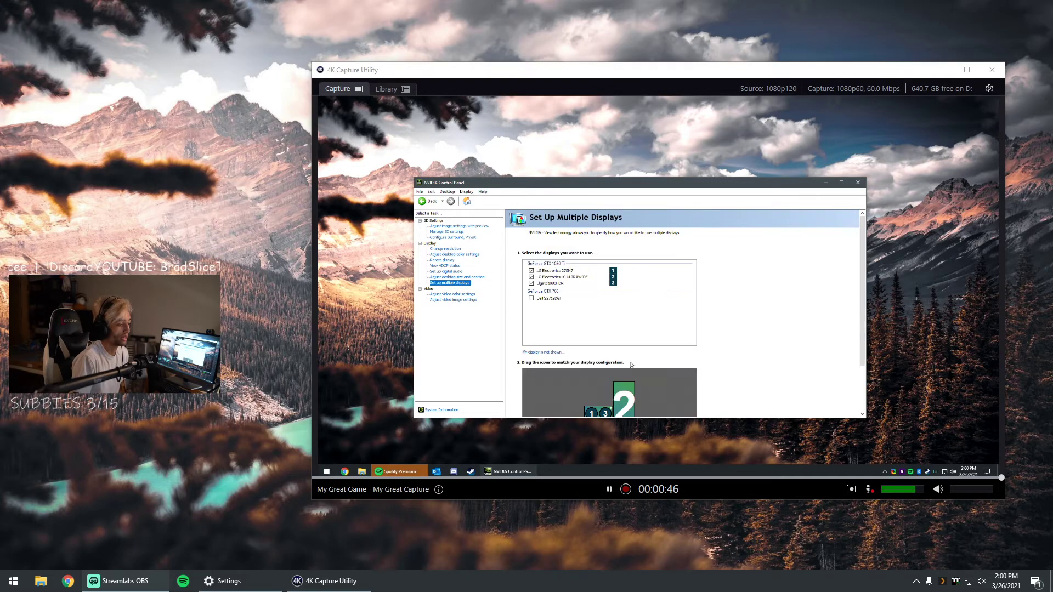
pyautogui.rightClick(594, 384)
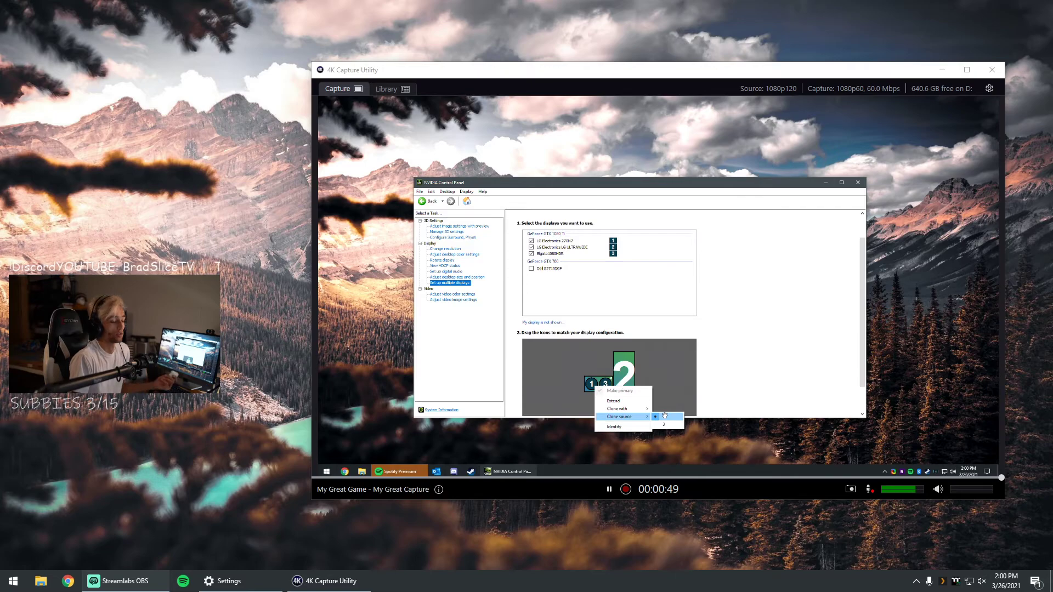
pyautogui.click(744, 364)
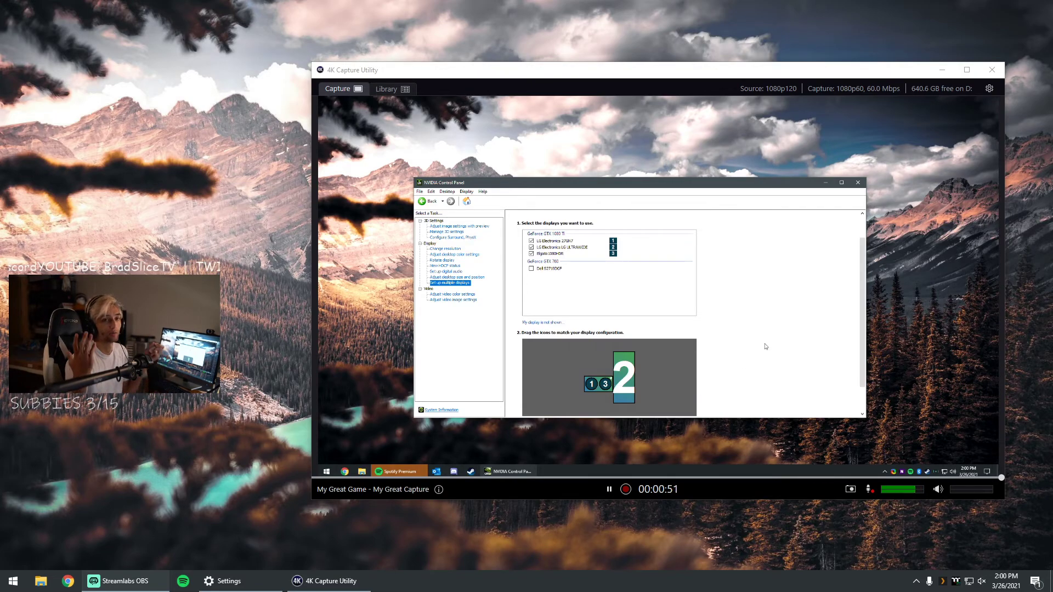